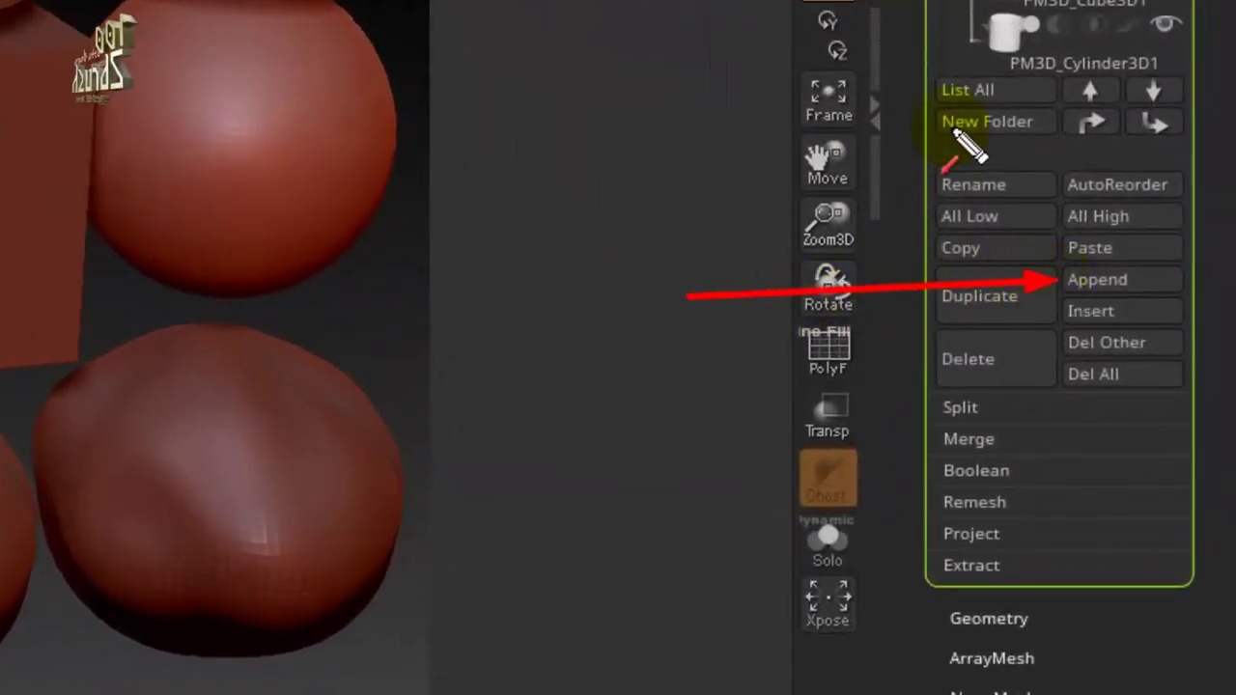
Step: Draw red outlines around the Append and Insert buttons in the SubTool palette
left_click_drag(1041, 254, 1194, 292)
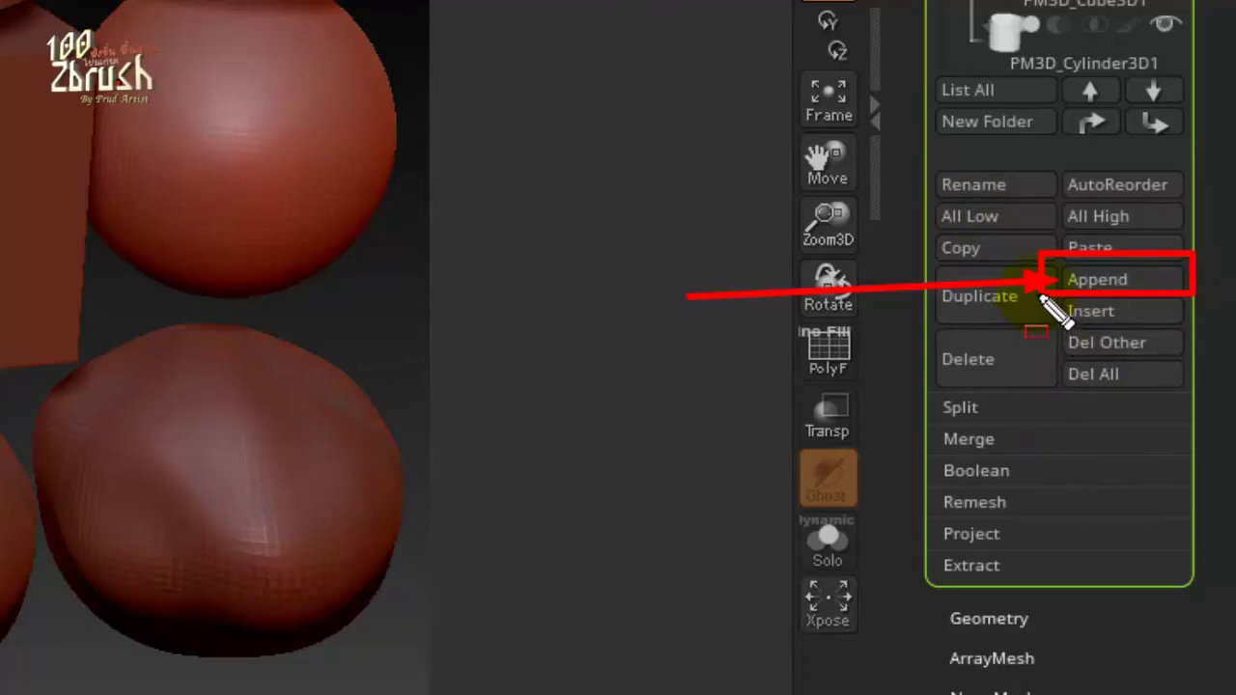
left_click_drag(1034, 296, 1200, 333)
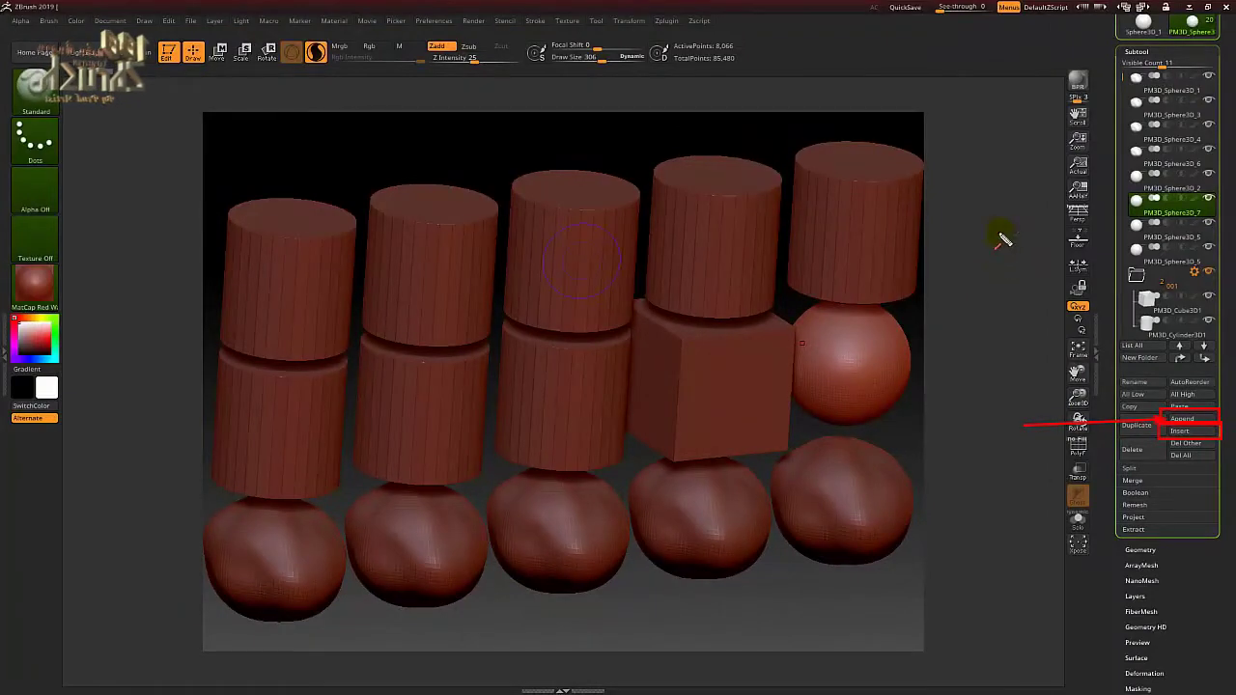
Step: Arrow the sphere subtools, top cylinder, cube and lower sphere, then clear them and open Append
left_click_drag(1004, 239, 1135, 143)
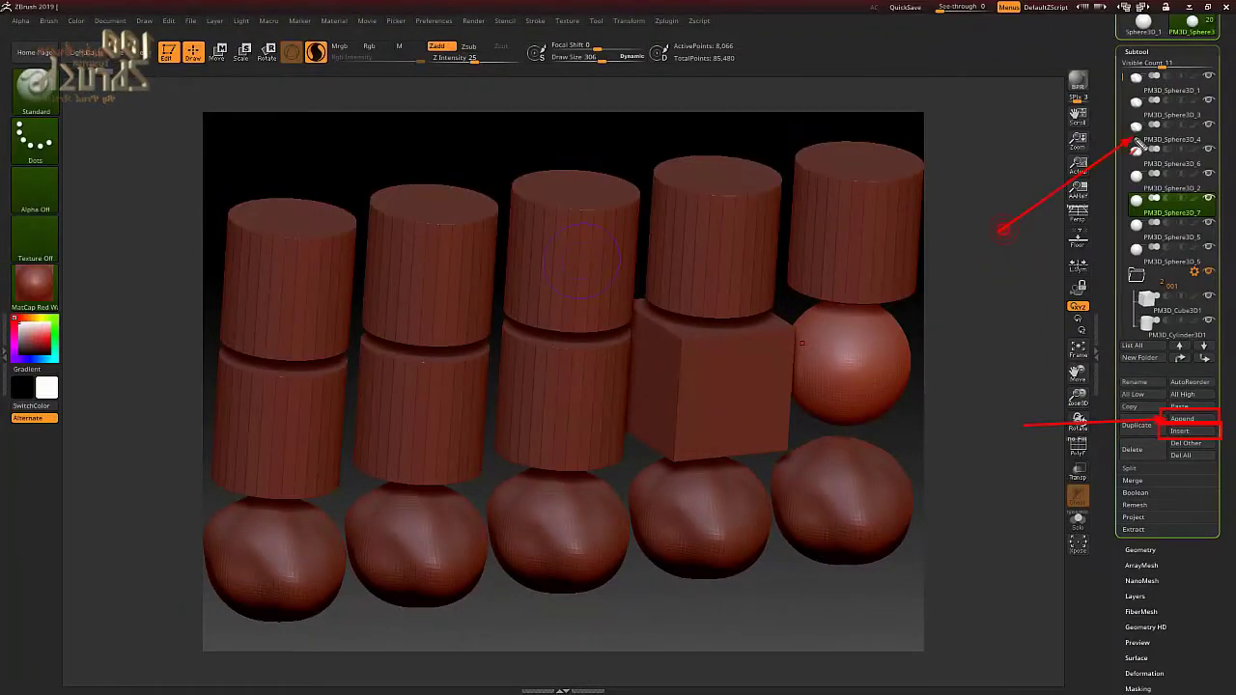
left_click_drag(1004, 279, 1115, 262)
left_click_drag(984, 189, 800, 221)
left_click_drag(975, 364, 722, 375)
left_click_drag(1002, 533, 823, 496)
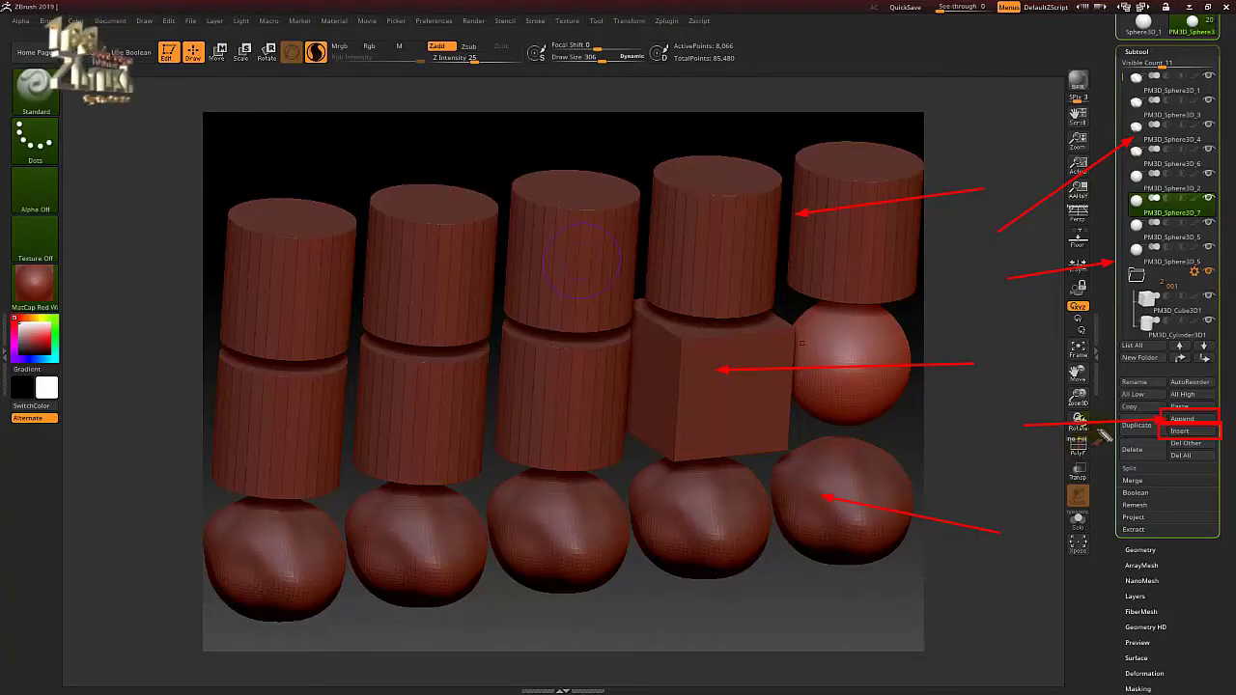
key("Escape")
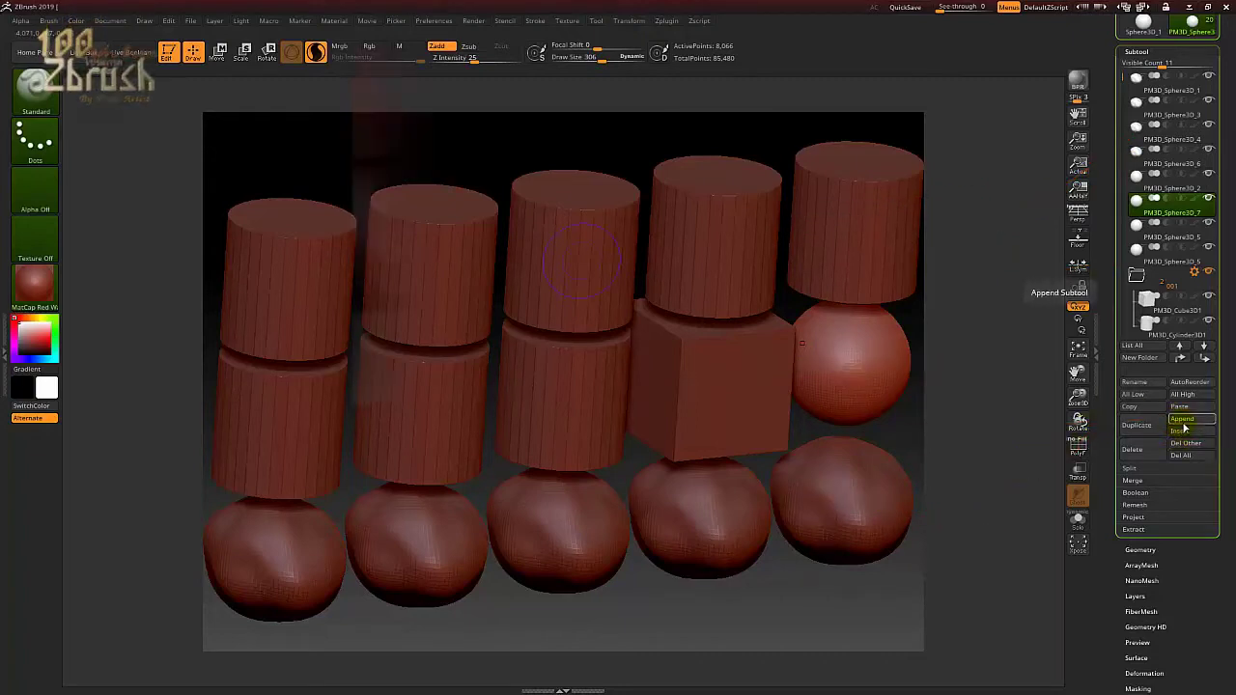
left_click(1190, 426)
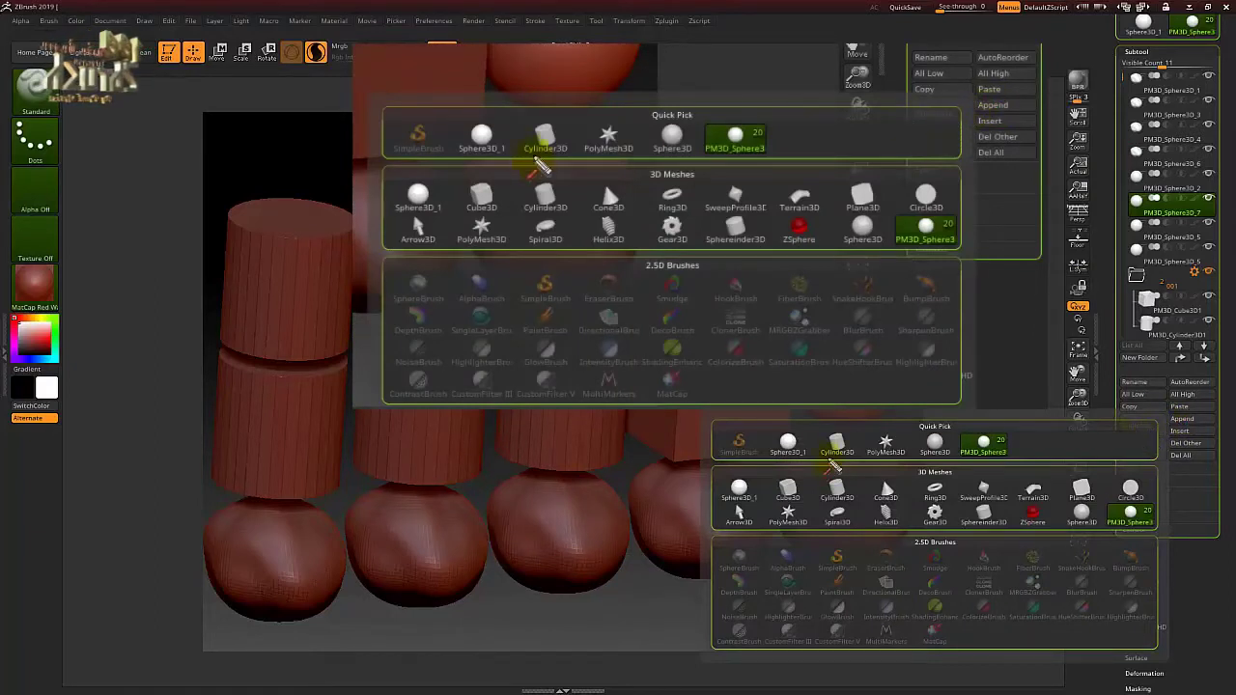
Step: Outline the Quick Pick and 3D Meshes choices, then reopen and dismiss the Append picker
left_click_drag(370, 105, 878, 268)
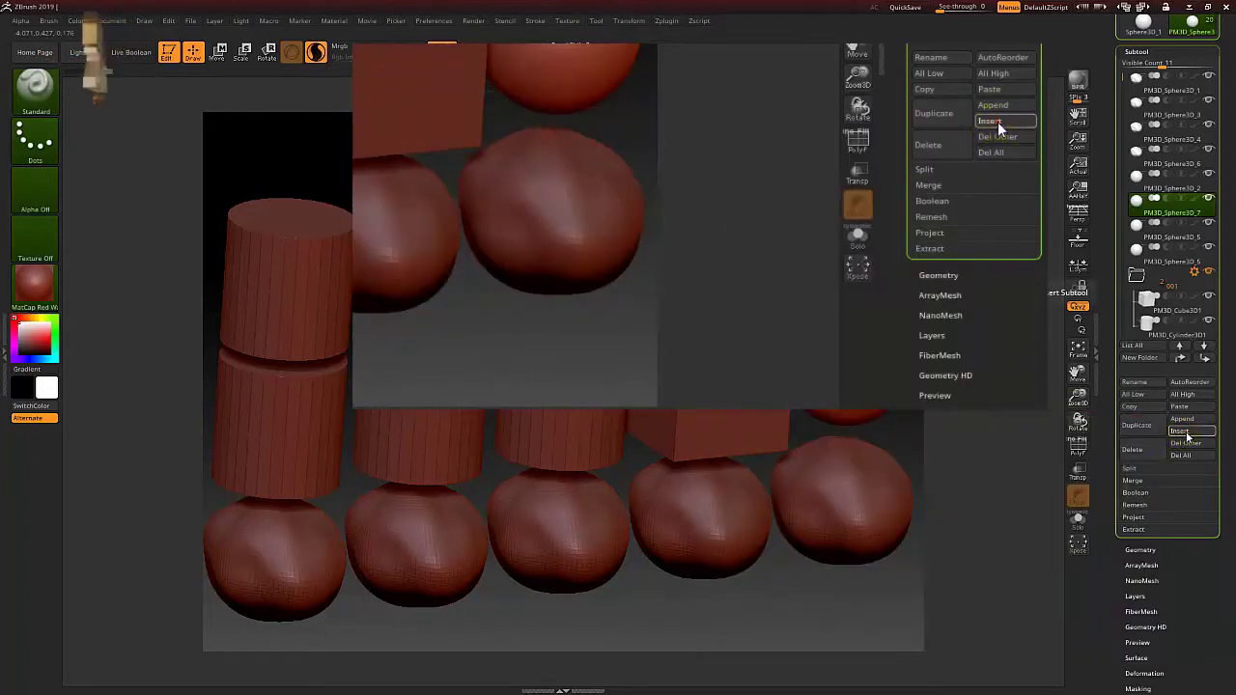
left_click(1182, 419)
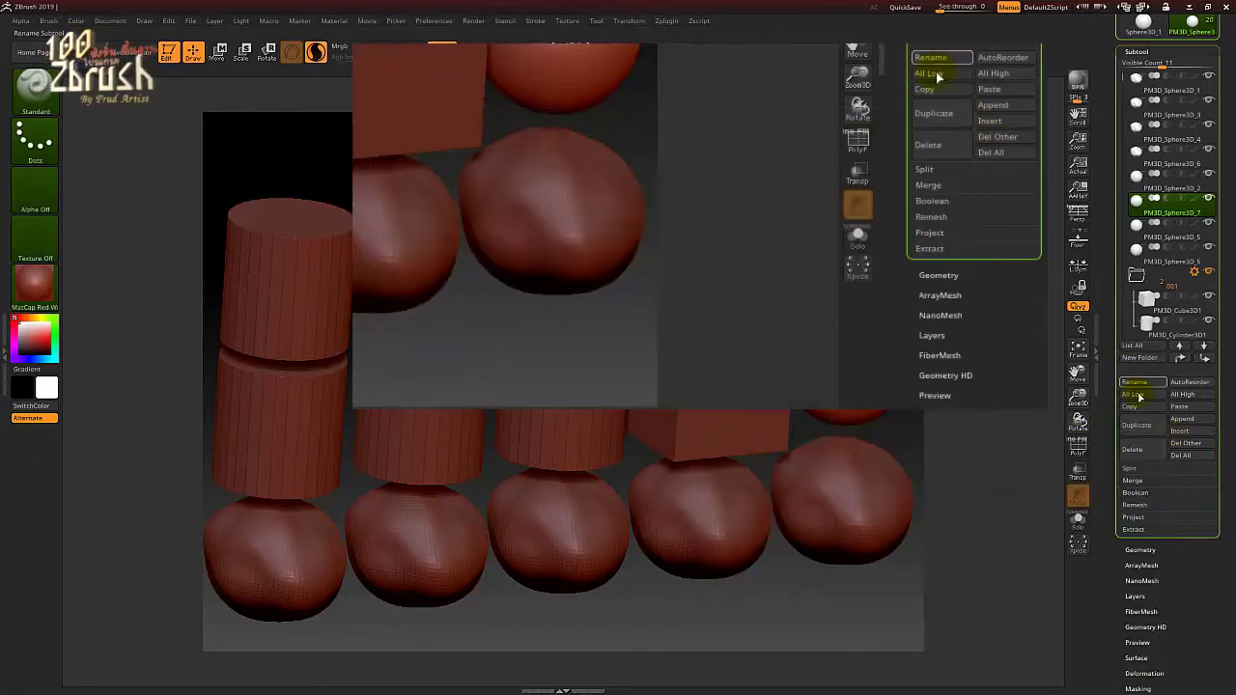
left_click(1182, 422)
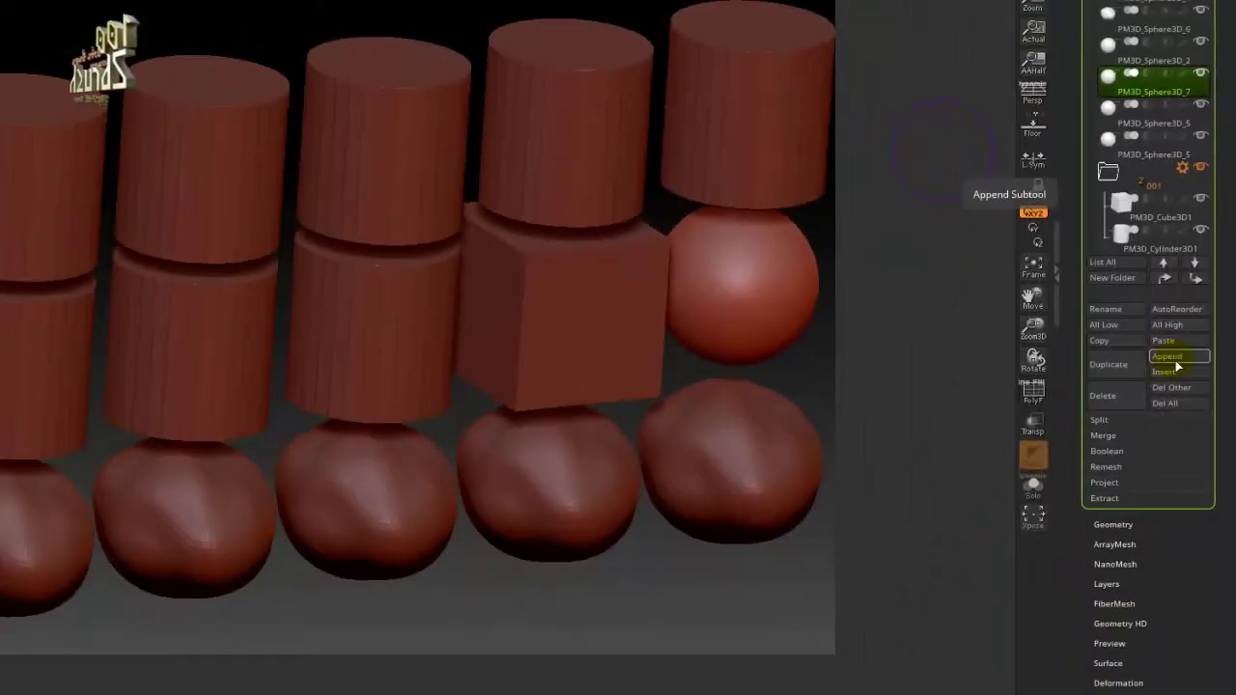
Step: Append a Ring3D mesh from 3D Meshes, adding PM3D_Ring3D1 at the list's end
left_click(1140, 520)
left_click(1100, 475)
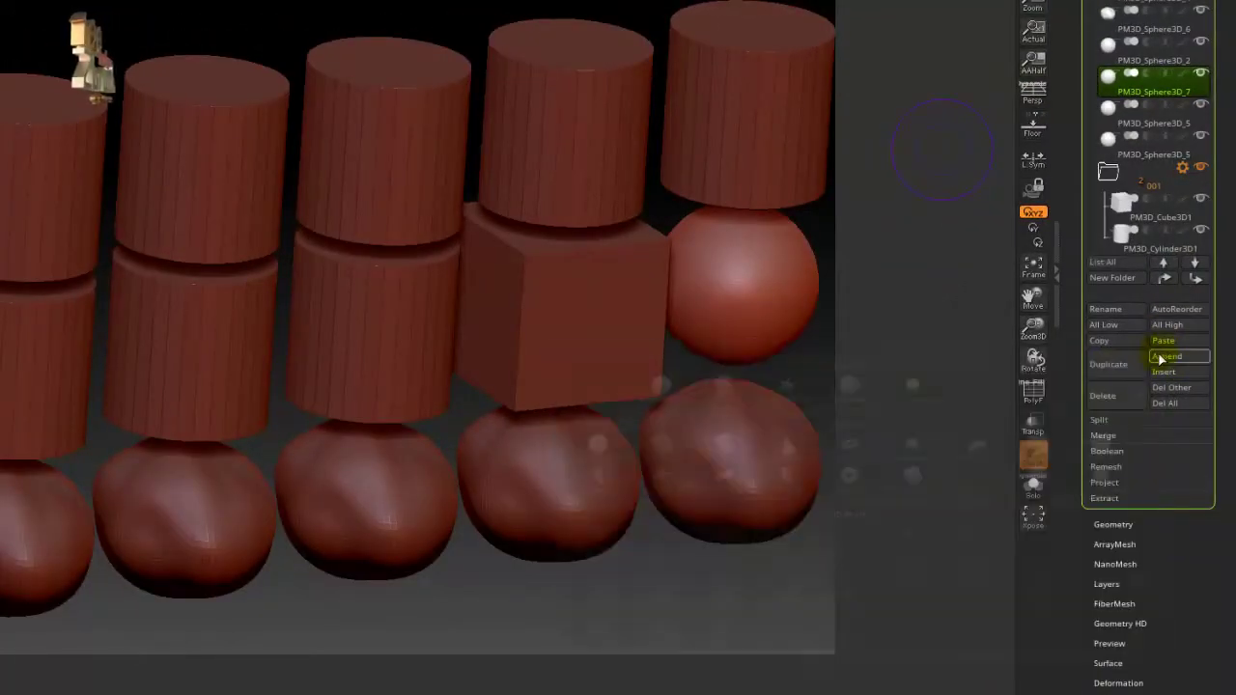
left_click(1106, 364)
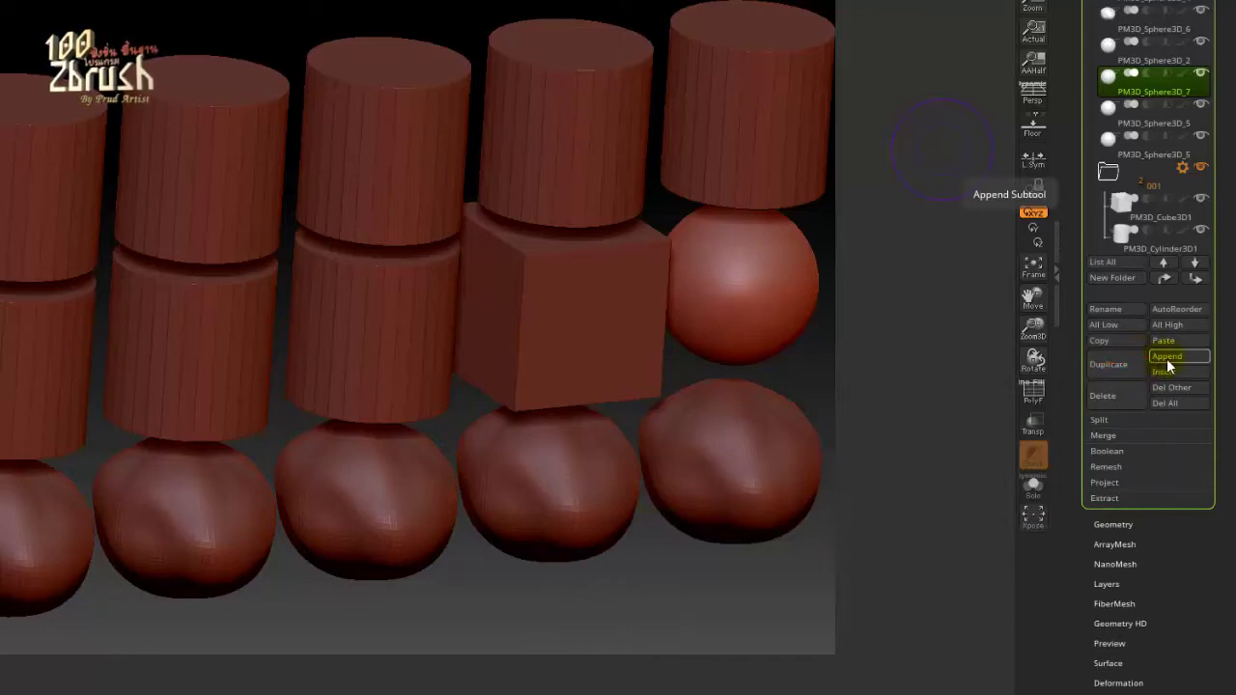
left_click(1170, 357)
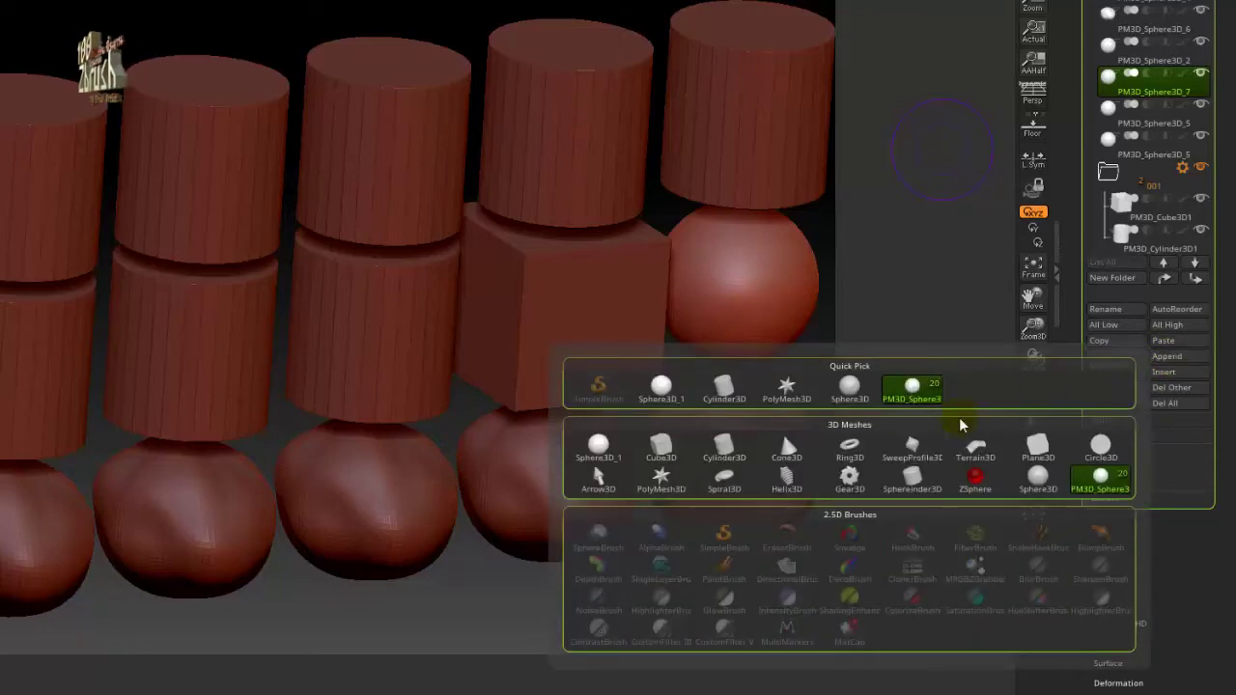
mouse_move(849, 449)
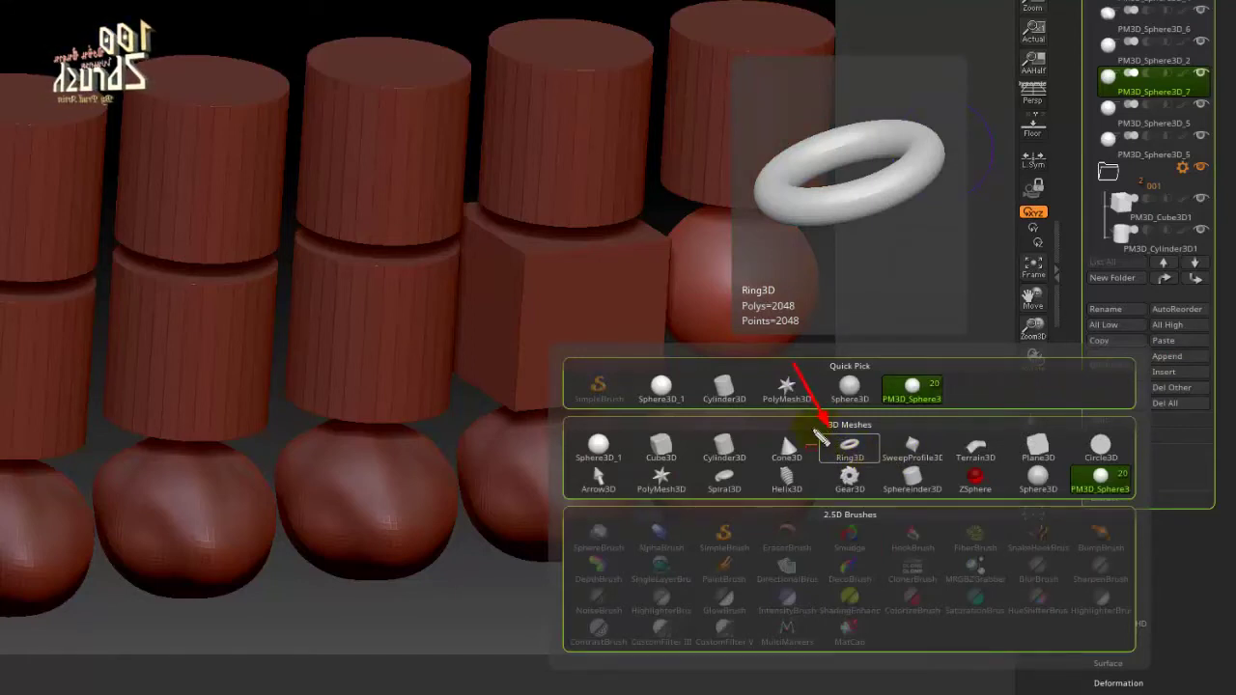
left_click(853, 450)
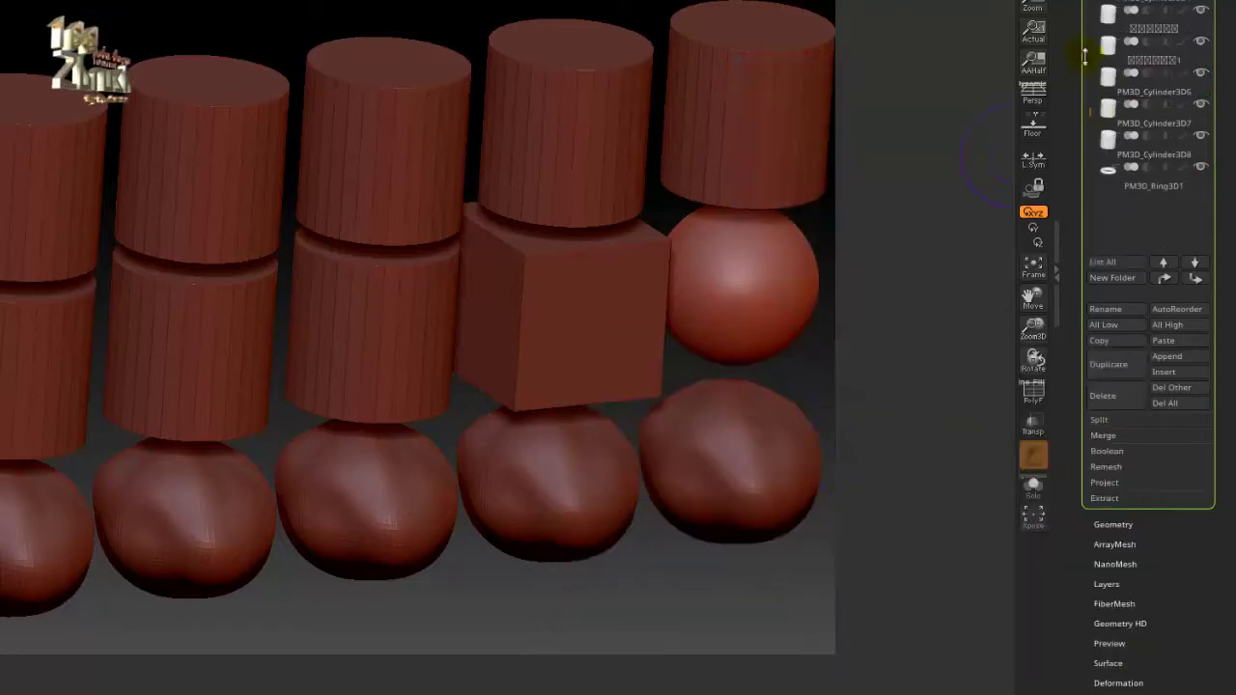
Step: Drag the SubTool list taller and select the PM3D_Cylinder3D8 row
mouse_move(1087, 104)
left_mouse_down()
mouse_move(1094, 14)
mouse_move(1093, 122)
left_mouse_up()
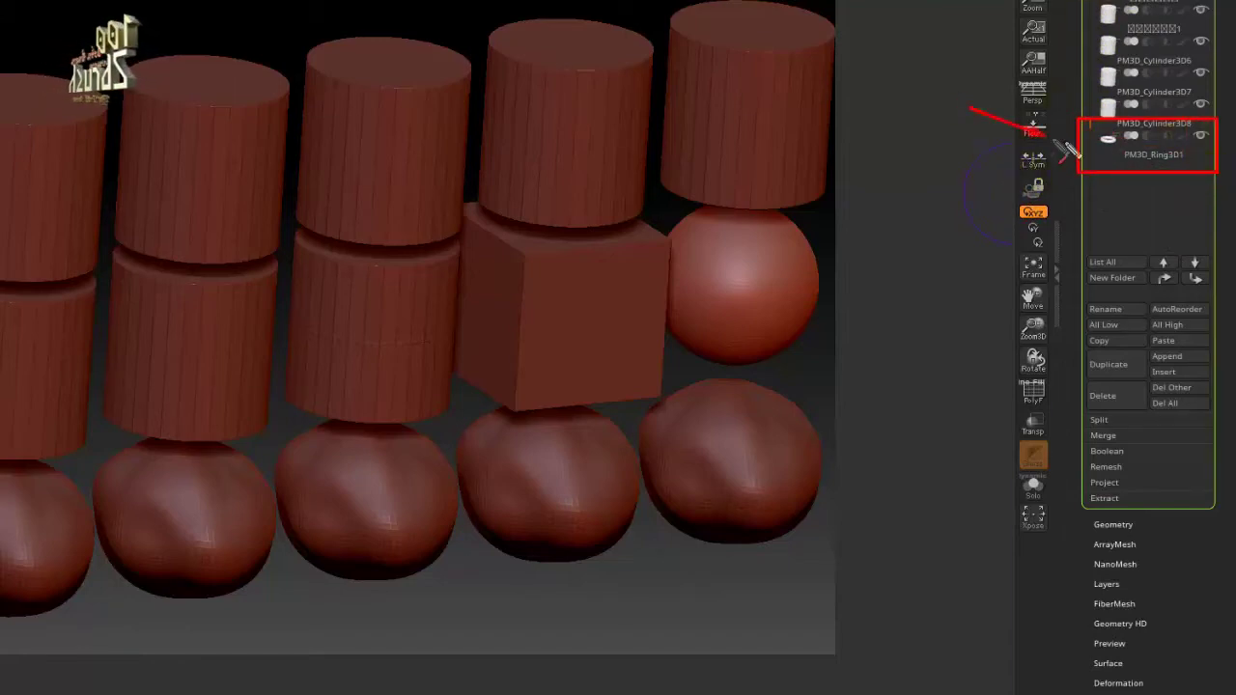
mouse_move(1108, 170)
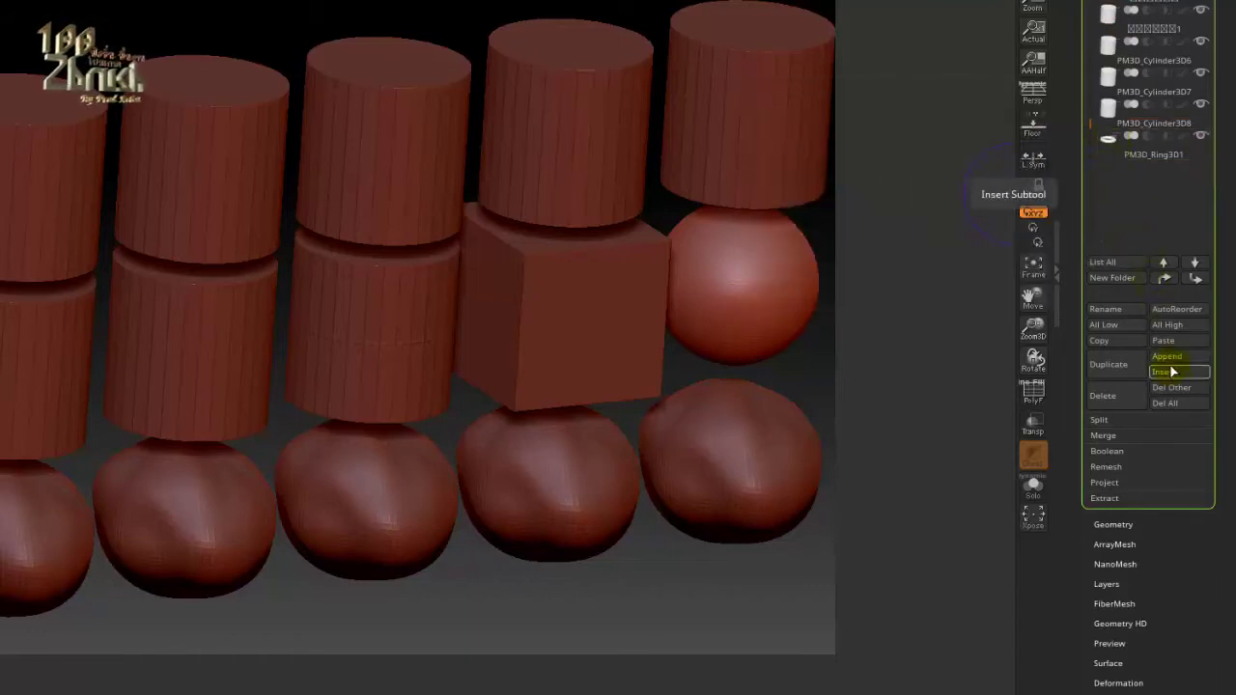
left_click_drag(1074, 75, 1074, 119)
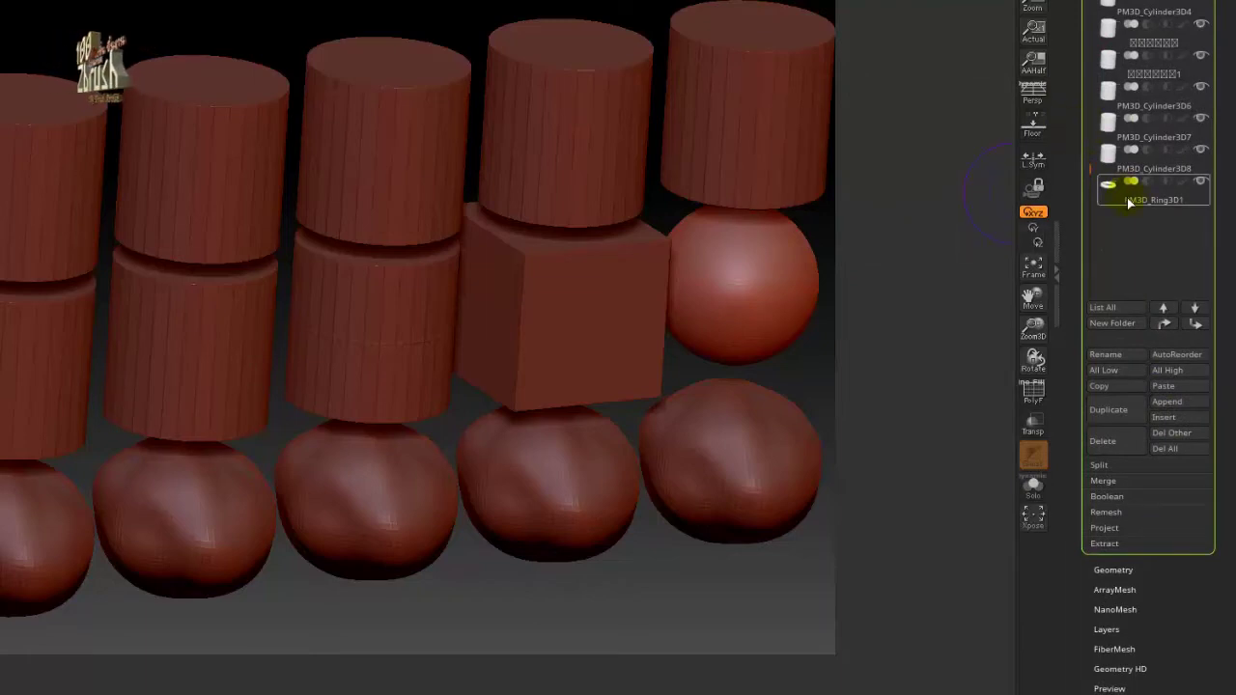
left_click(1145, 168)
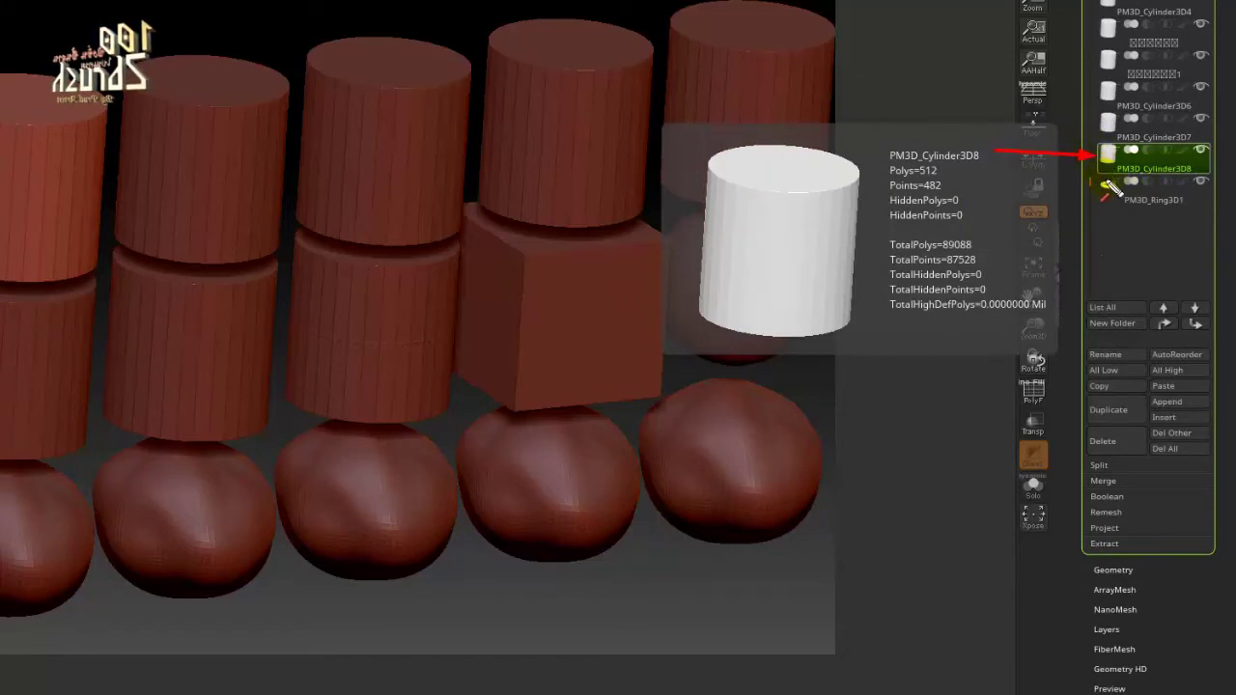
Step: Insert Gear3D from 3D Meshes so PM3D_Gear3D1 sits below PM3D_Cylinder3D8
left_click(1170, 419)
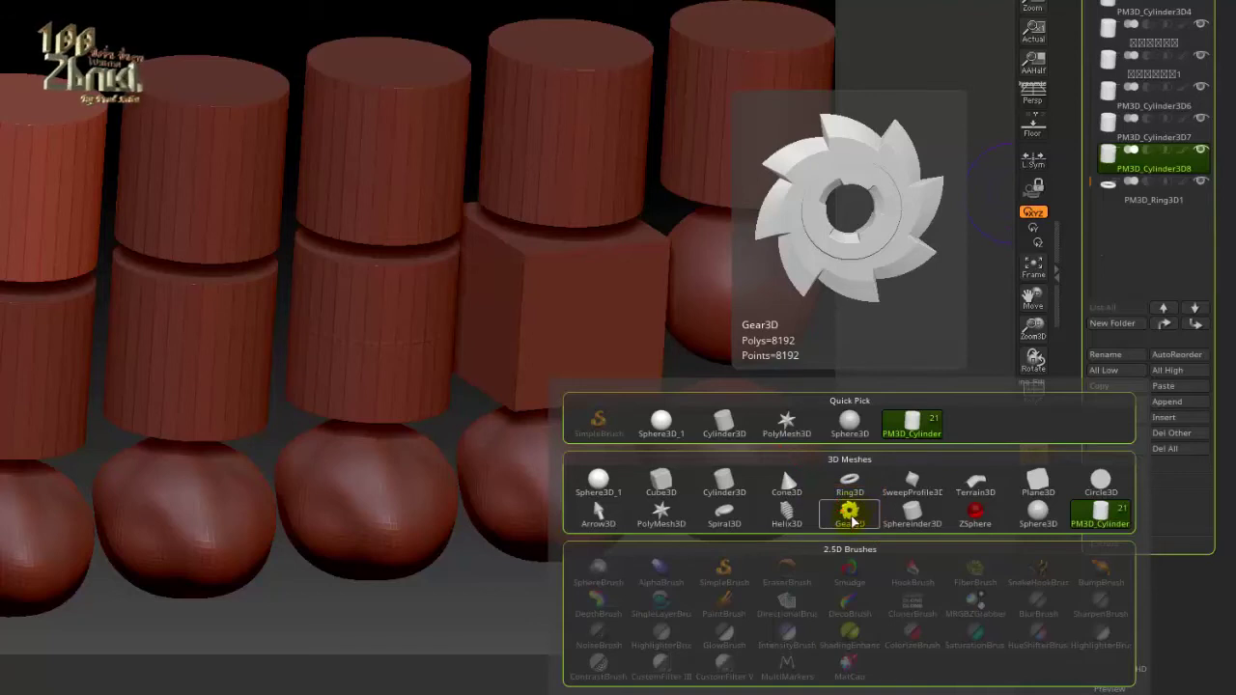
left_click(851, 519)
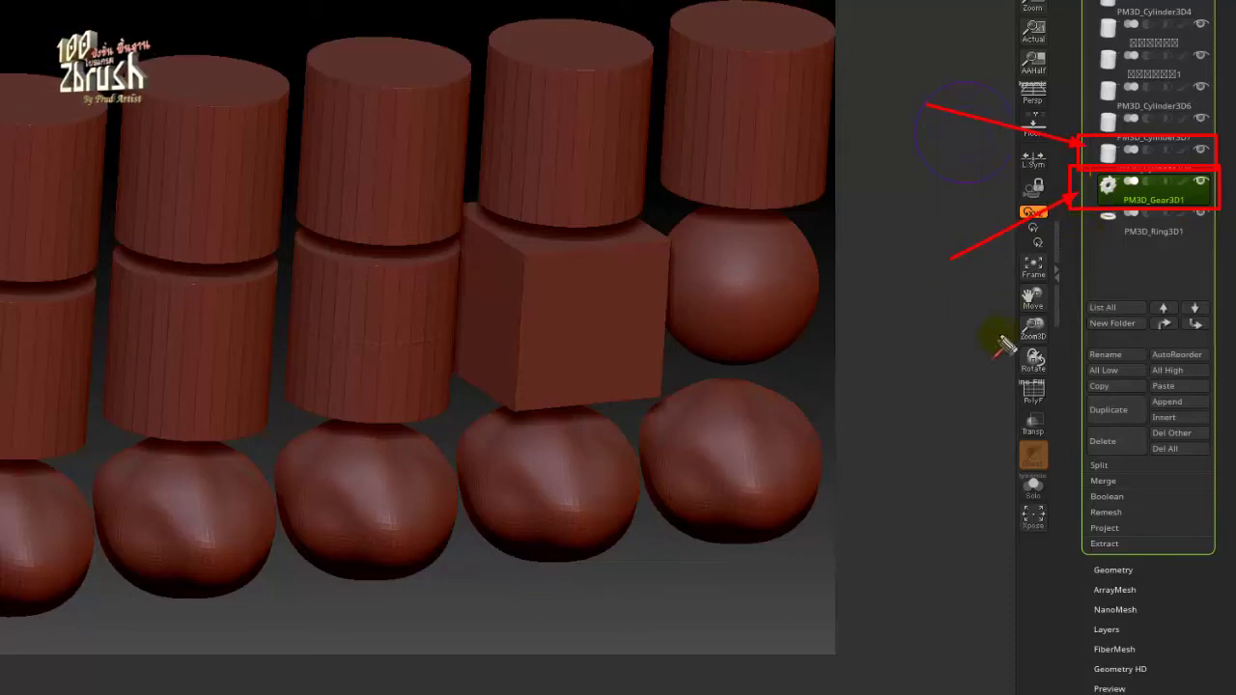
Step: Draw red arrows pointing to PM3D_Ring3D1 and toward the Insert command
left_click_drag(998, 369, 1125, 244)
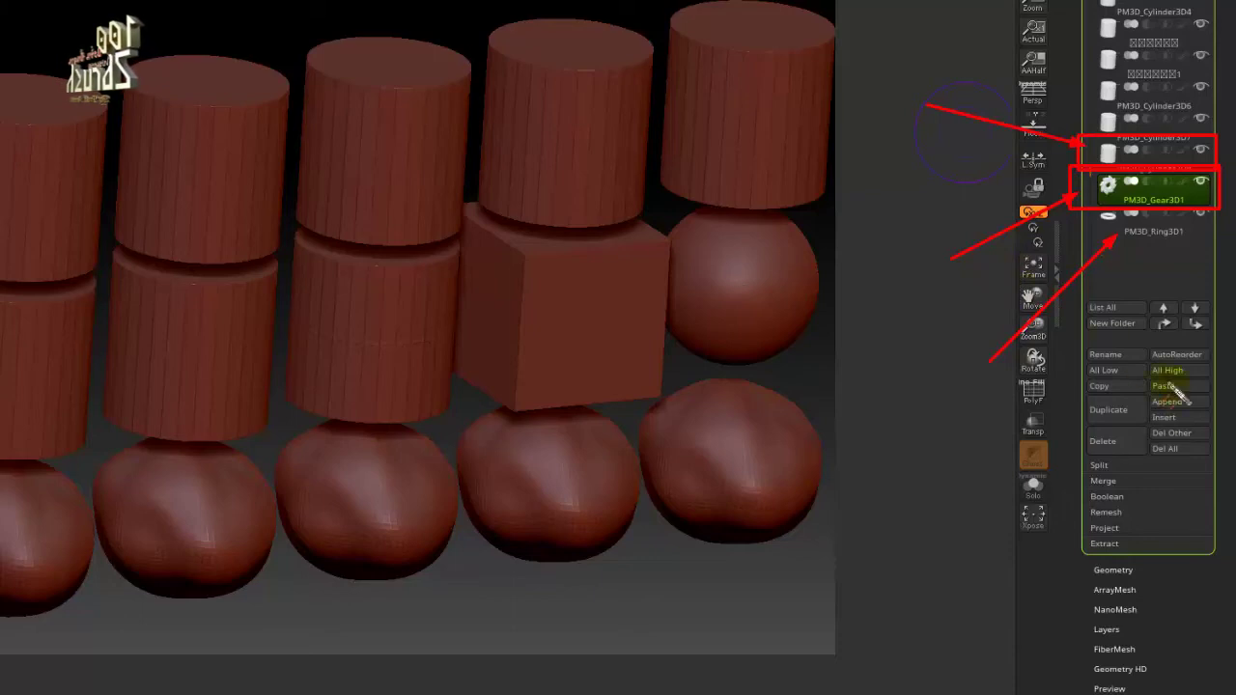
left_click_drag(1079, 451, 1154, 418)
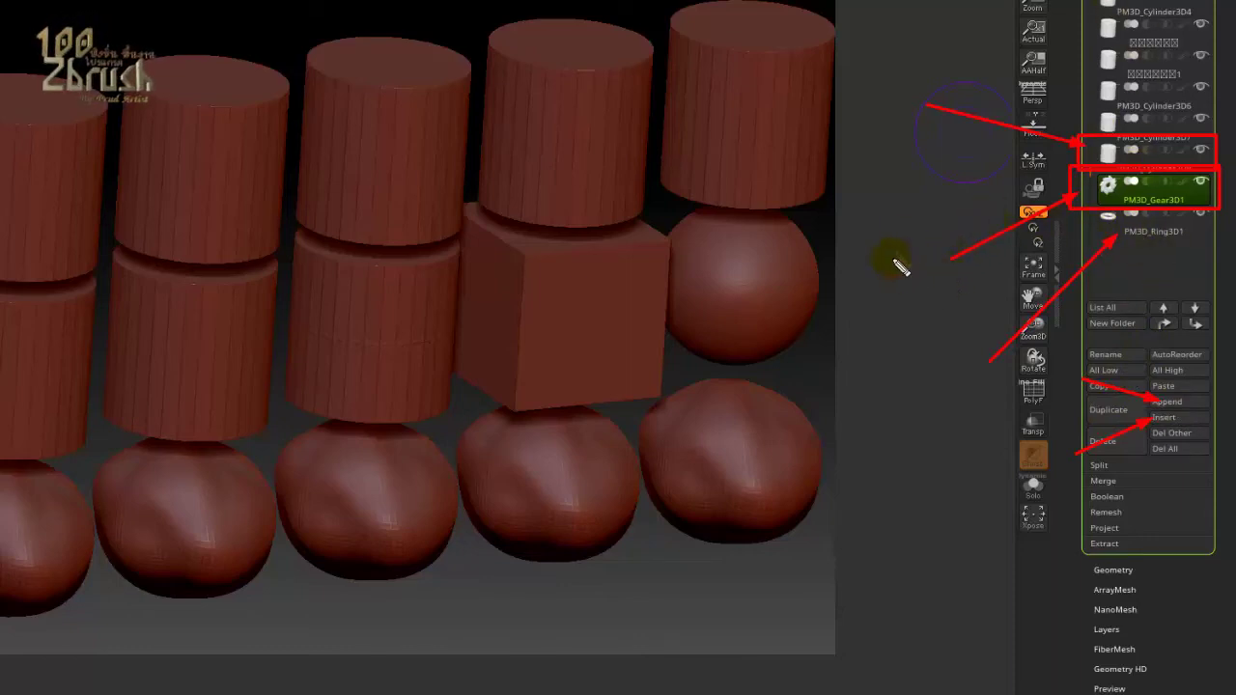
Step: Handwrite 'Insert' beside the gear's arrow and 'วัตถุเดิม' (original object) by the cylinder
left_click_drag(912, 294, 920, 292)
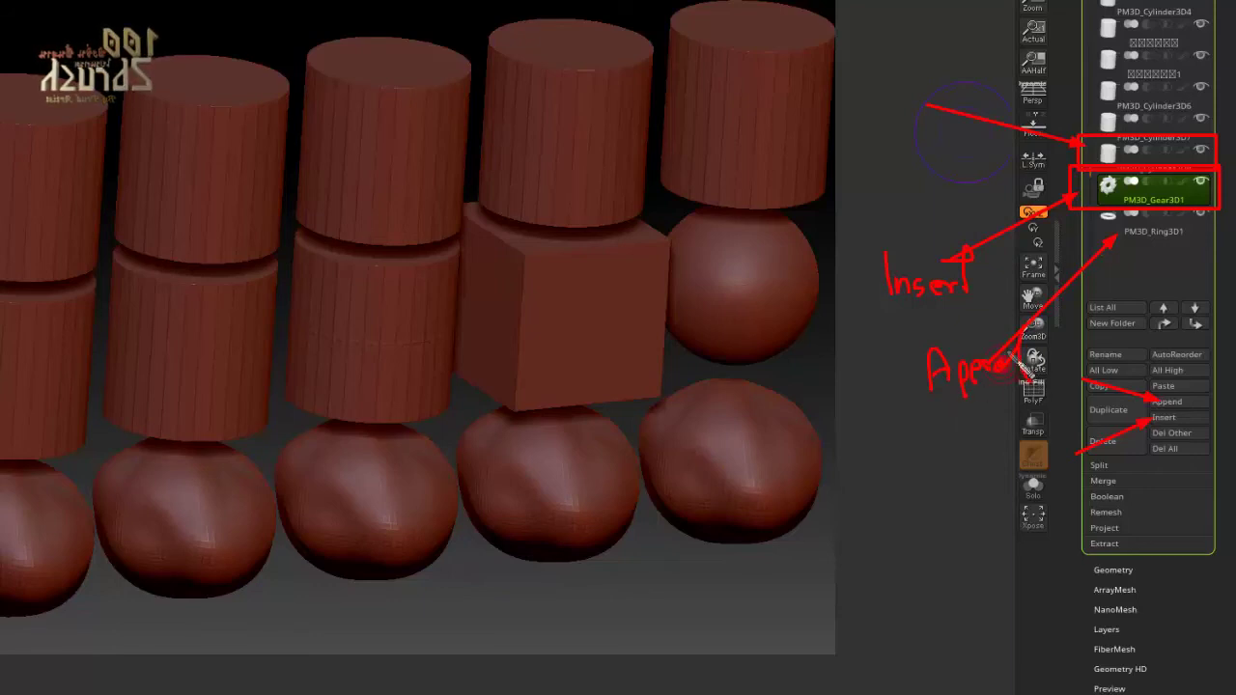
left_click_drag(862, 101, 857, 75)
left_click_drag(955, 77, 959, 102)
mouse_move(965, 83)
left_mouse_down()
mouse_move(972, 103)
mouse_move(977, 64)
left_mouse_up()
left_click_drag(975, 80, 985, 103)
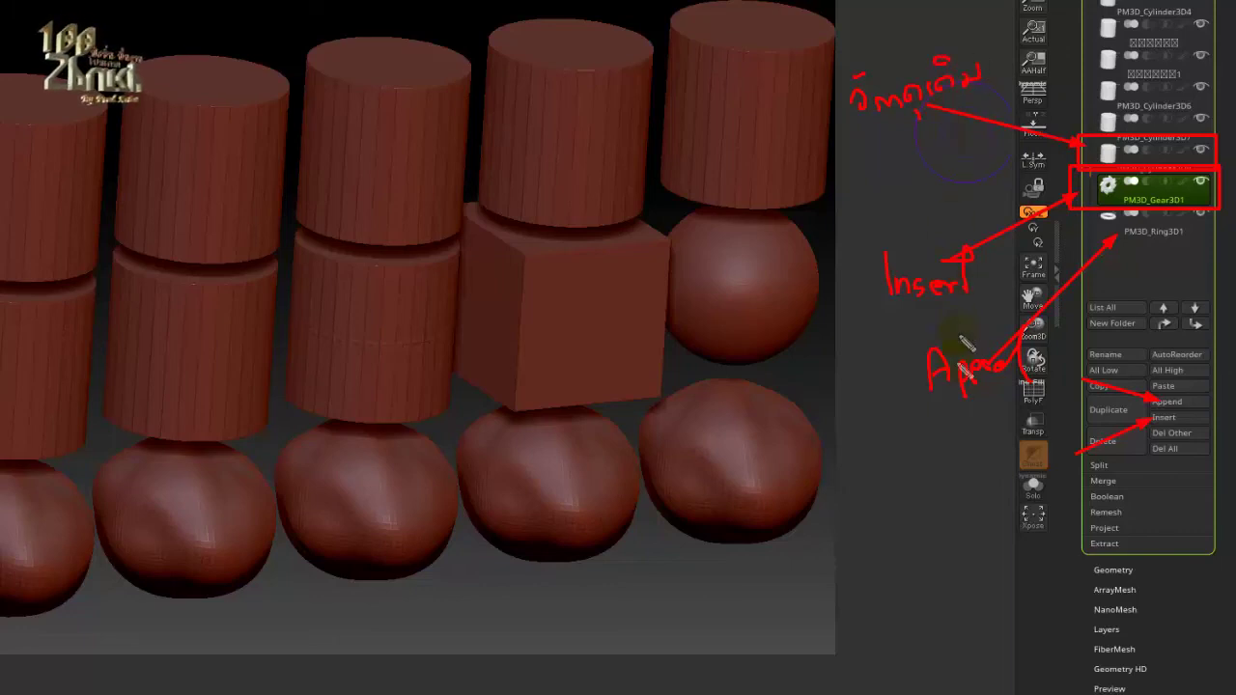